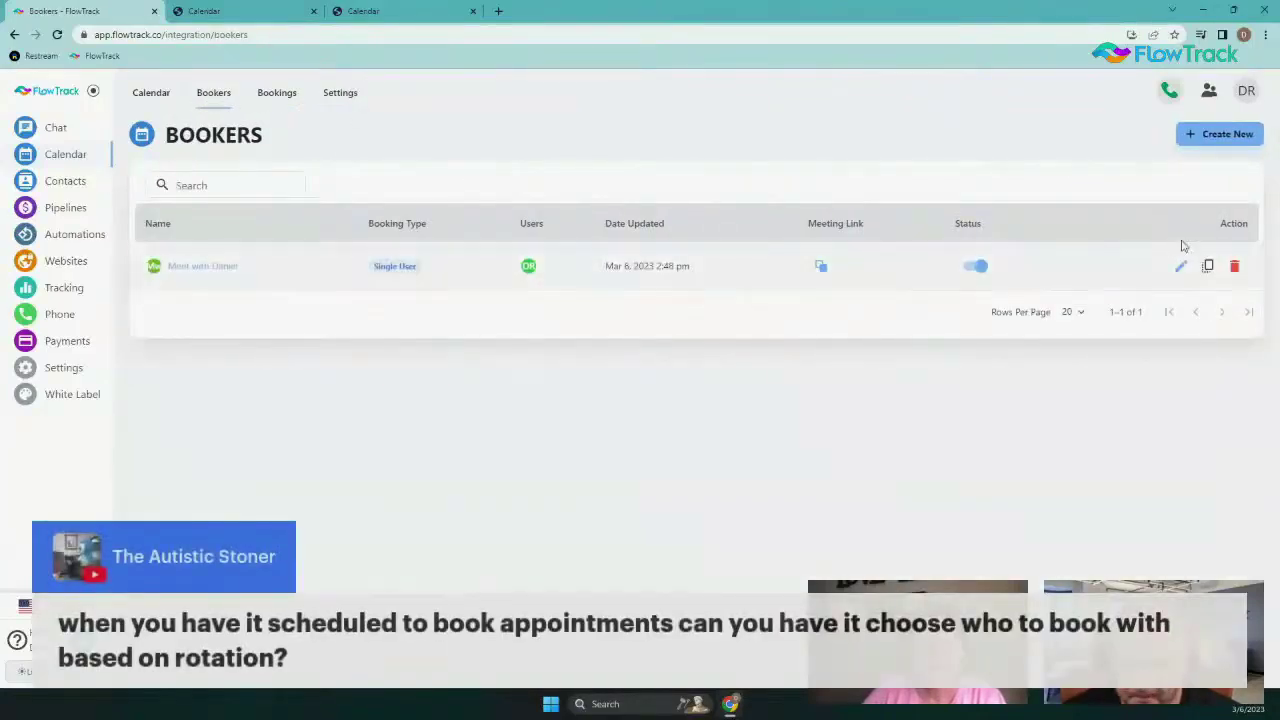
Start a new FlowTrack booker and view its meeting invite settings: phone location, Central Time (Chicago).
left_click(1217, 137)
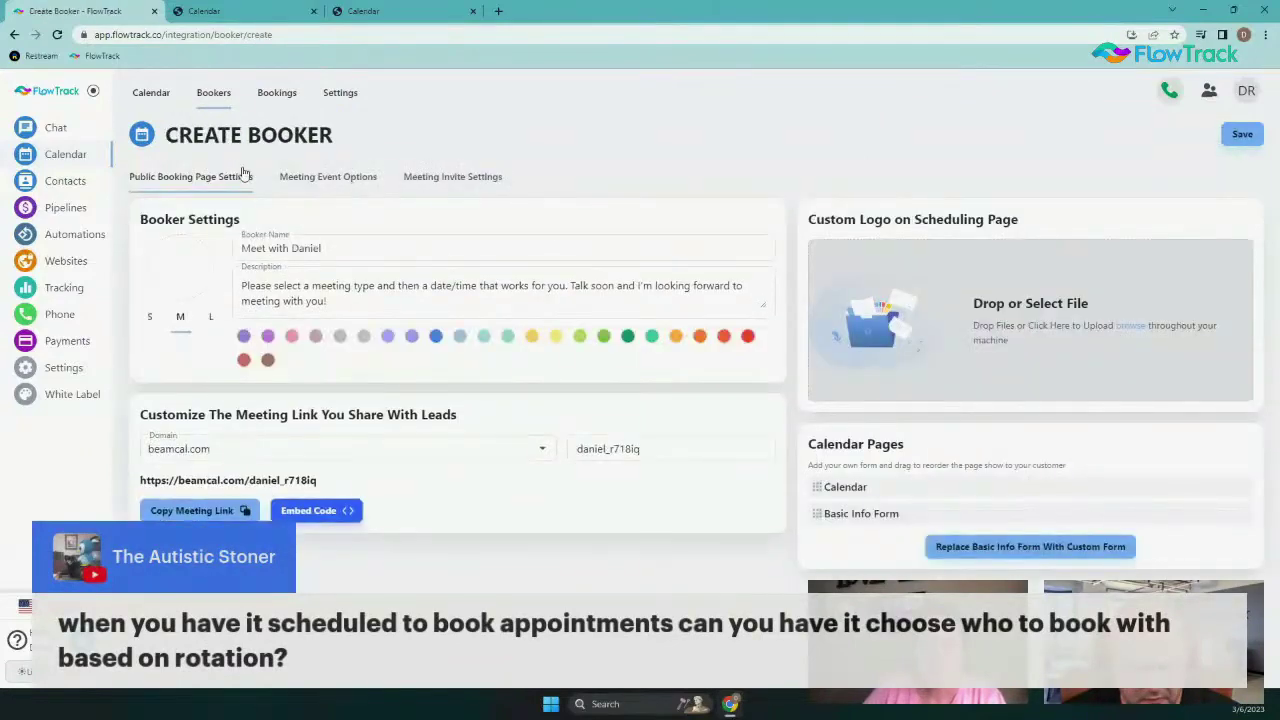
left_click(316, 176)
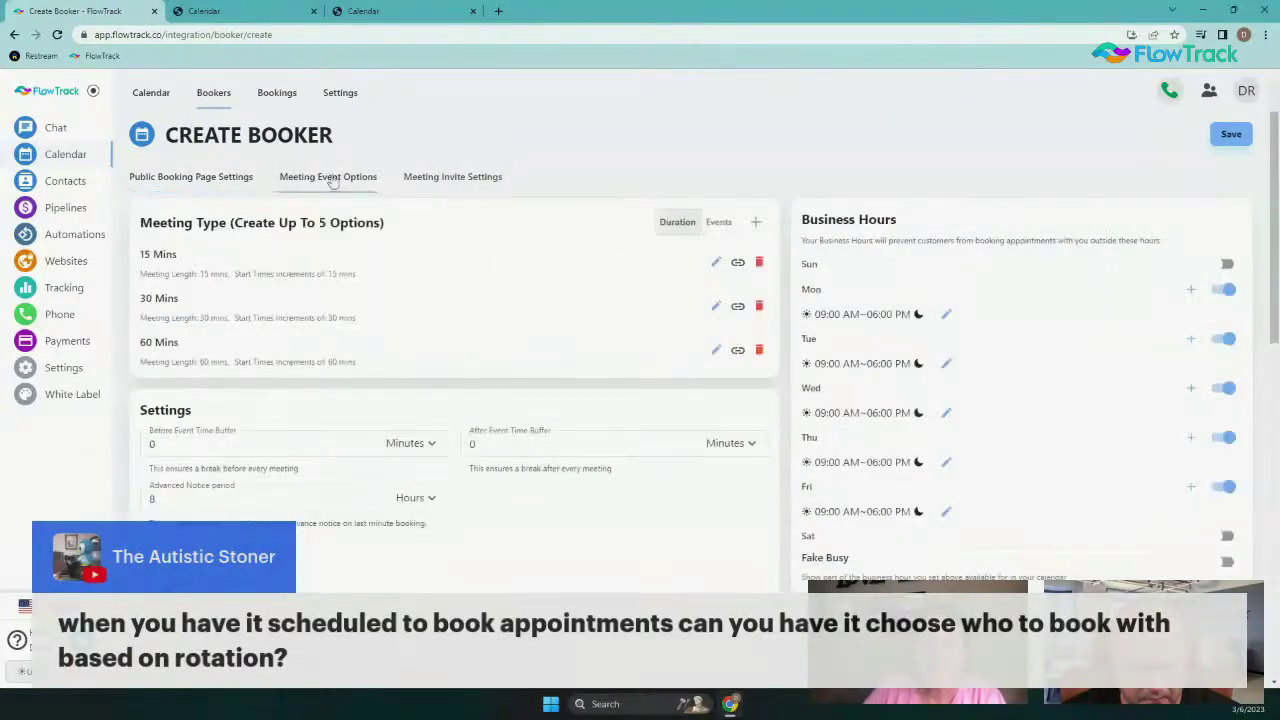
scroll(391, 186, "down", 4)
scroll(420, 188, "up", 4)
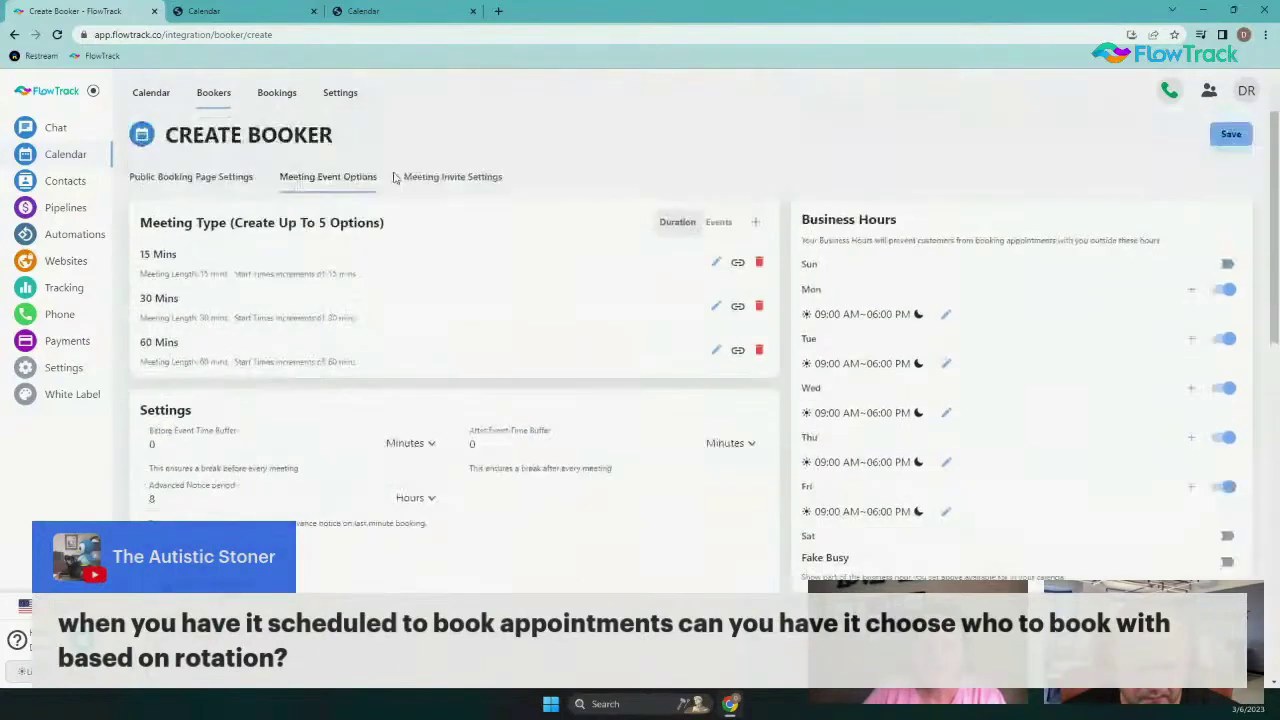
left_click(444, 182)
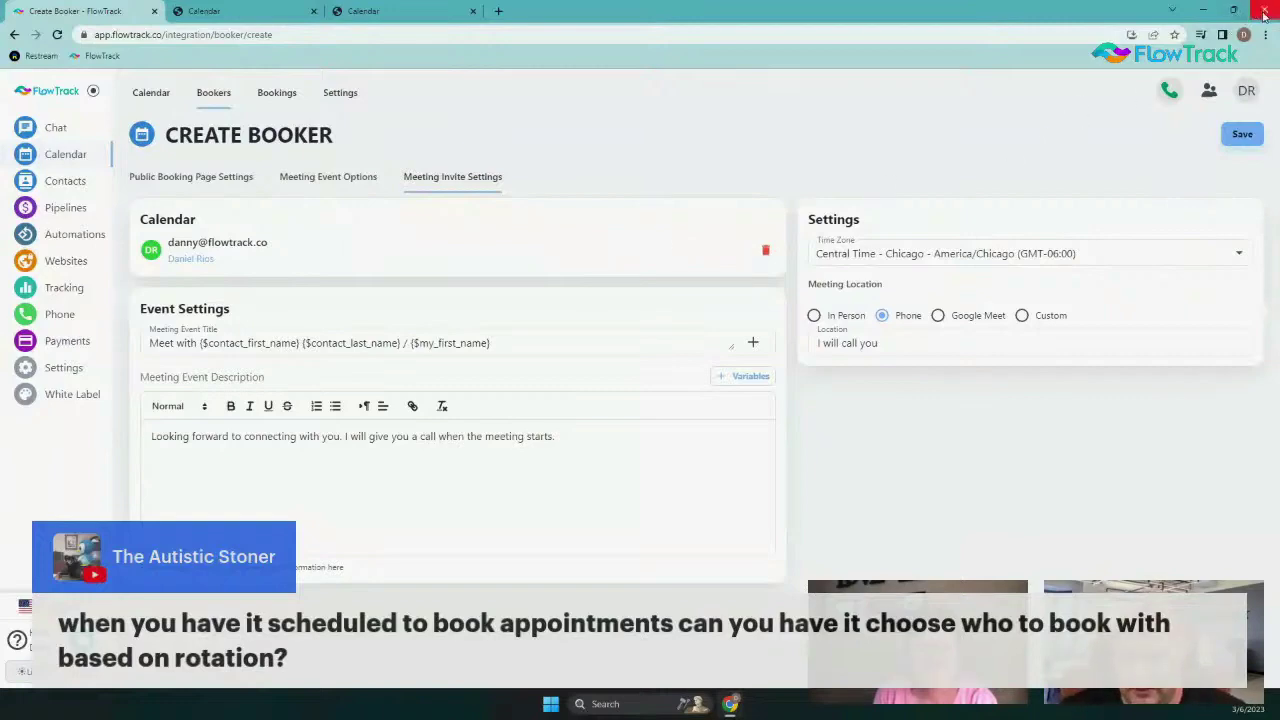
Maximize the AgencyRemix window and exit the contact form without saving.
left_click_drag(0, 400, 441, 207)
left_click(914, 205)
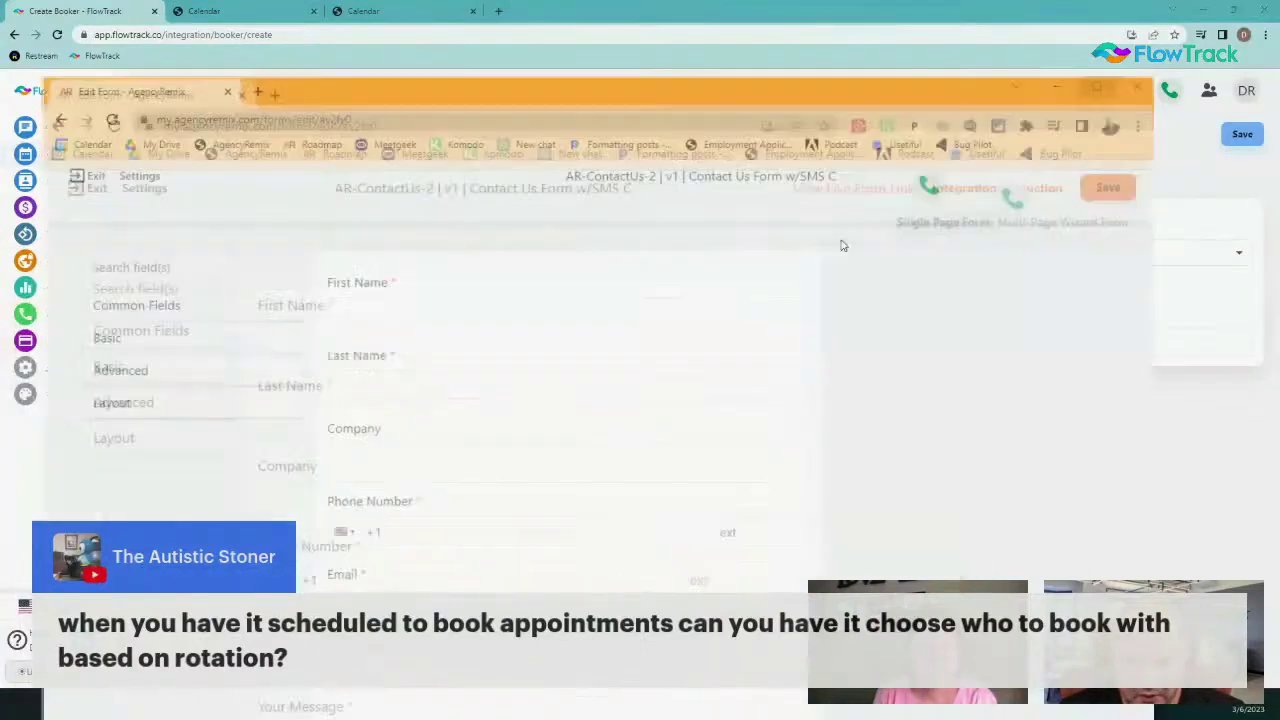
left_click(38, 82)
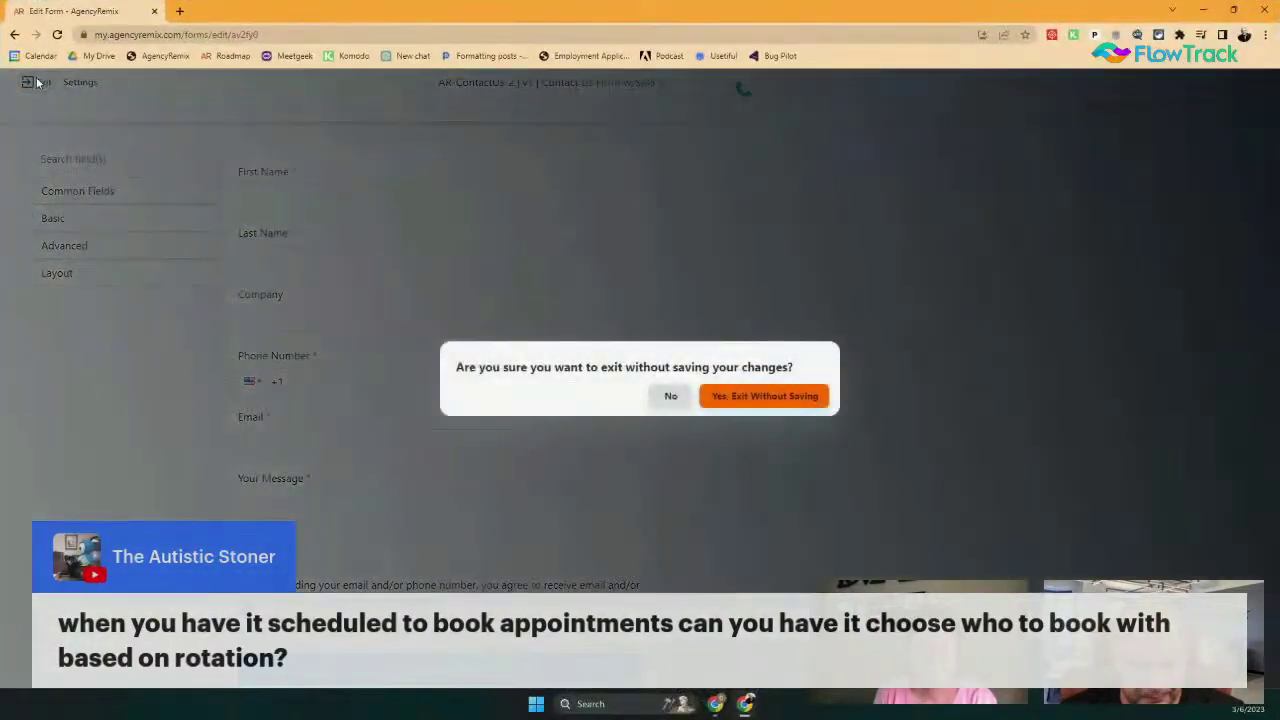
left_click(808, 405)
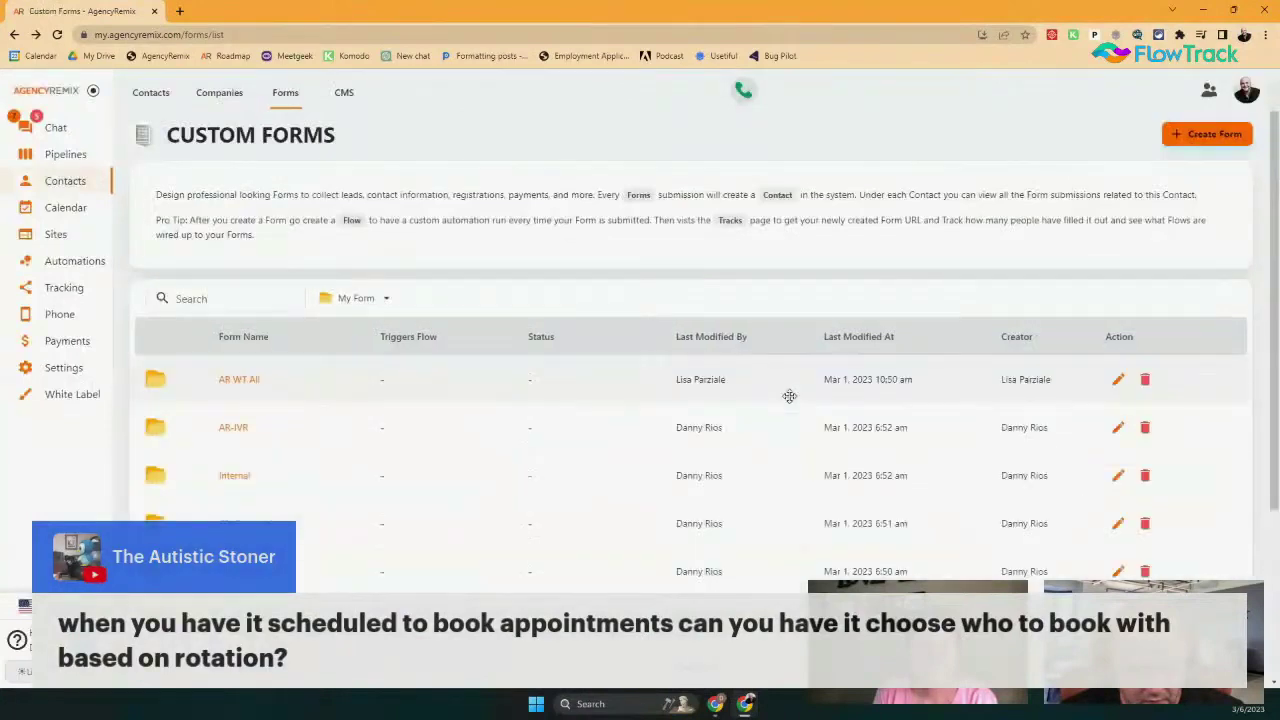
Create a new booker from Calendar > Bookers and view its 15/30/60-minute meeting types and hours.
left_click(63, 218)
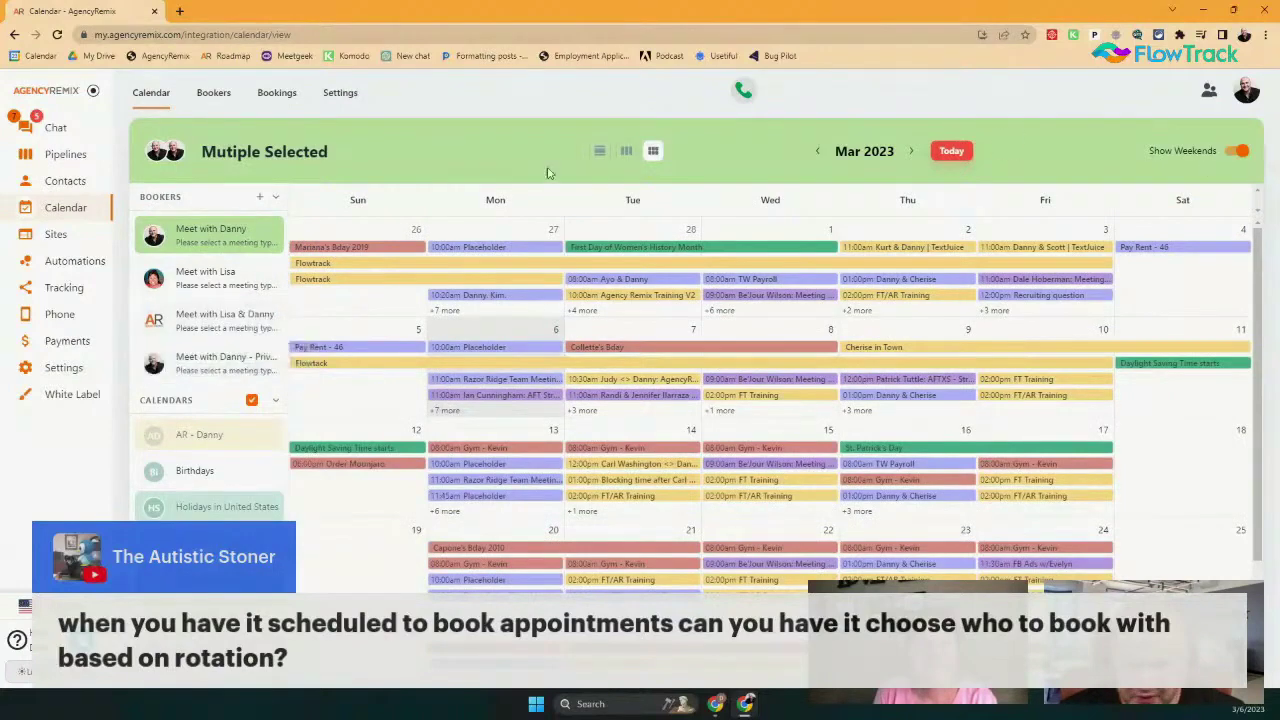
left_click(213, 93)
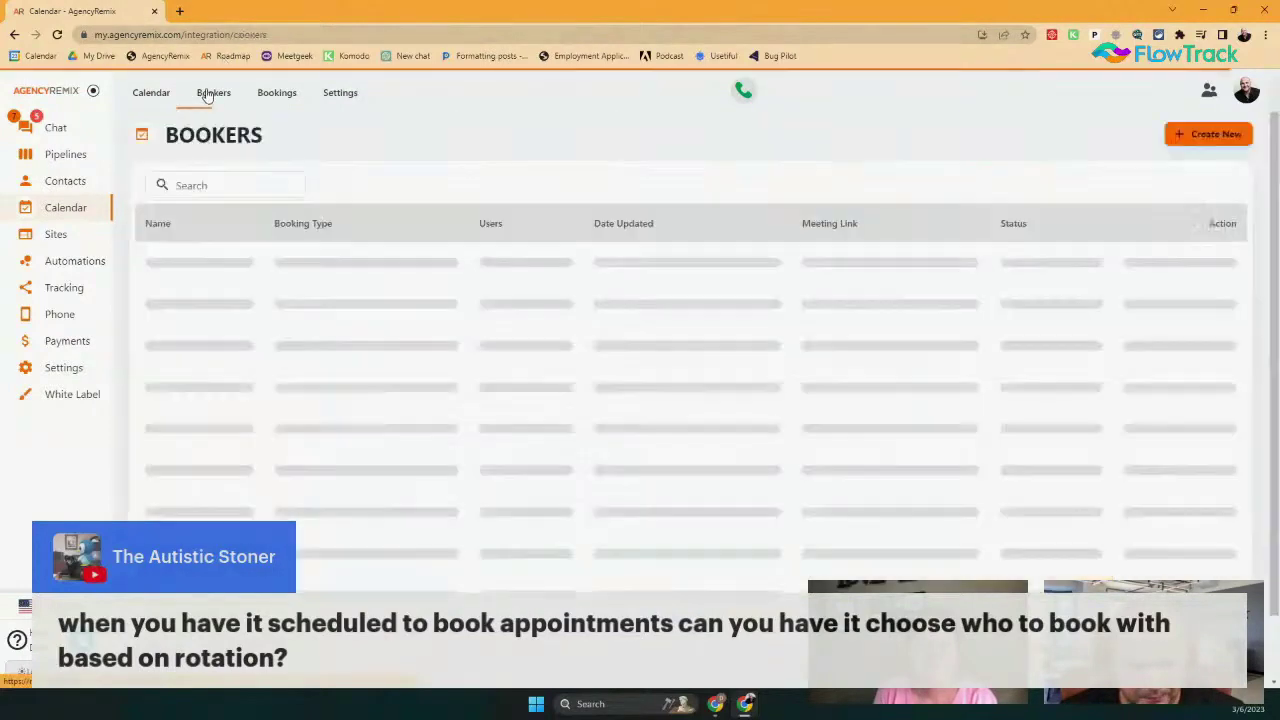
left_click(1236, 134)
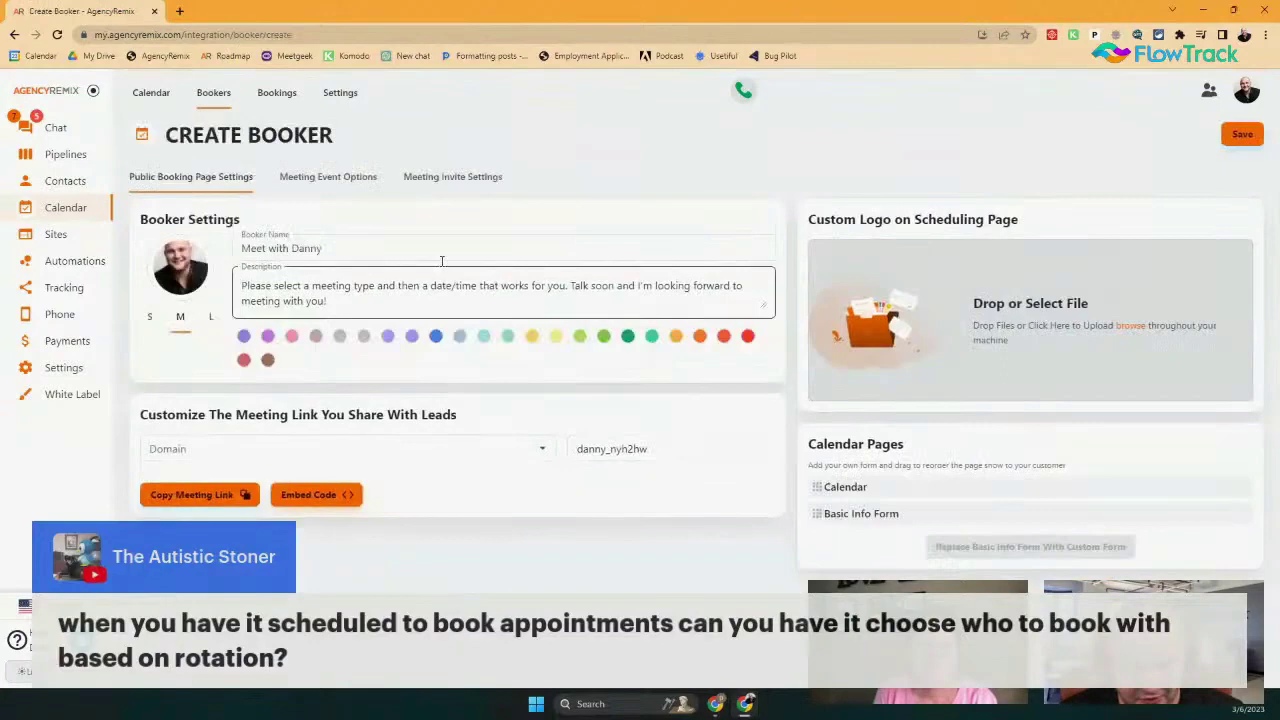
left_click(331, 180)
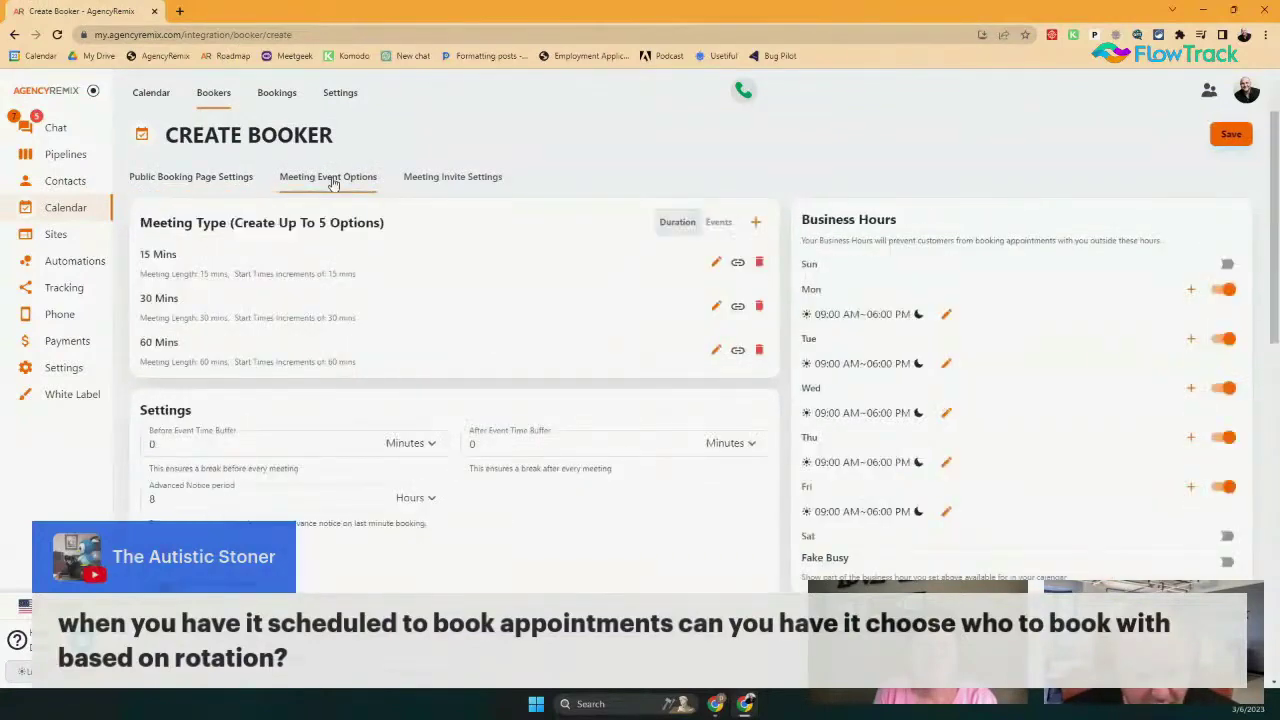
In Meeting Invite Settings, add the second team calendar to the booker, keeping Random rotation.
left_click(437, 179)
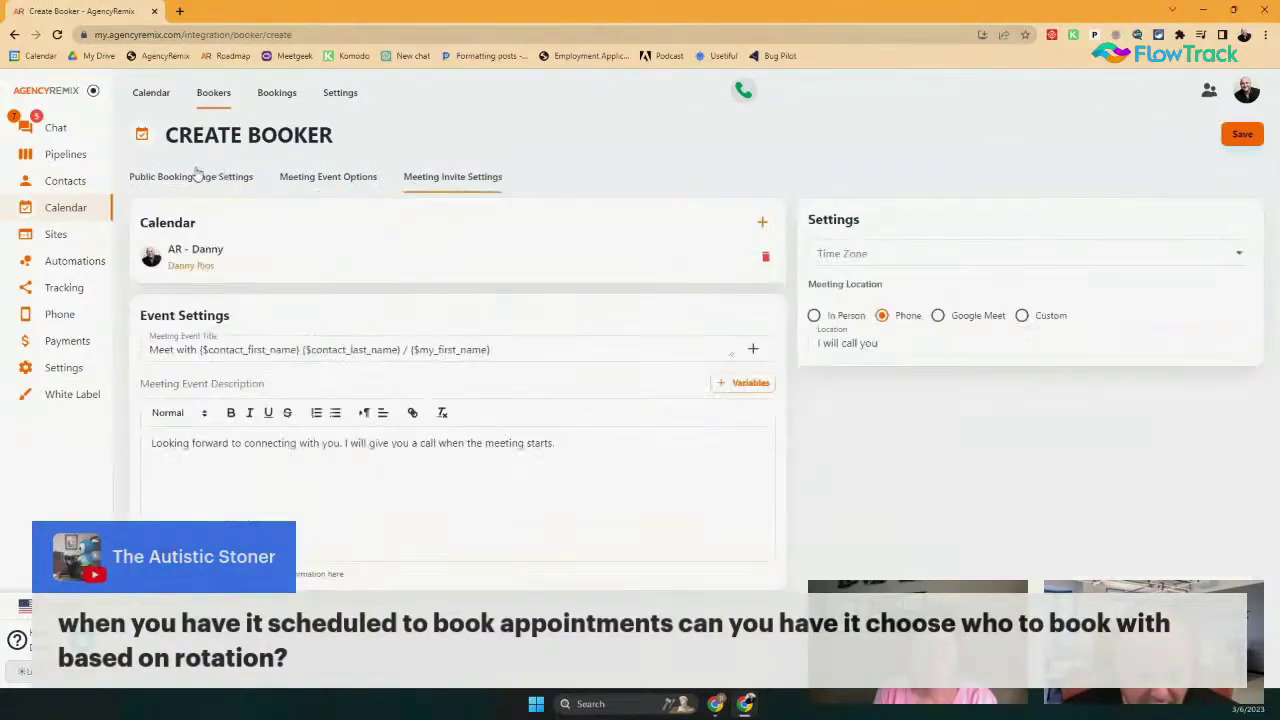
left_click(761, 223)
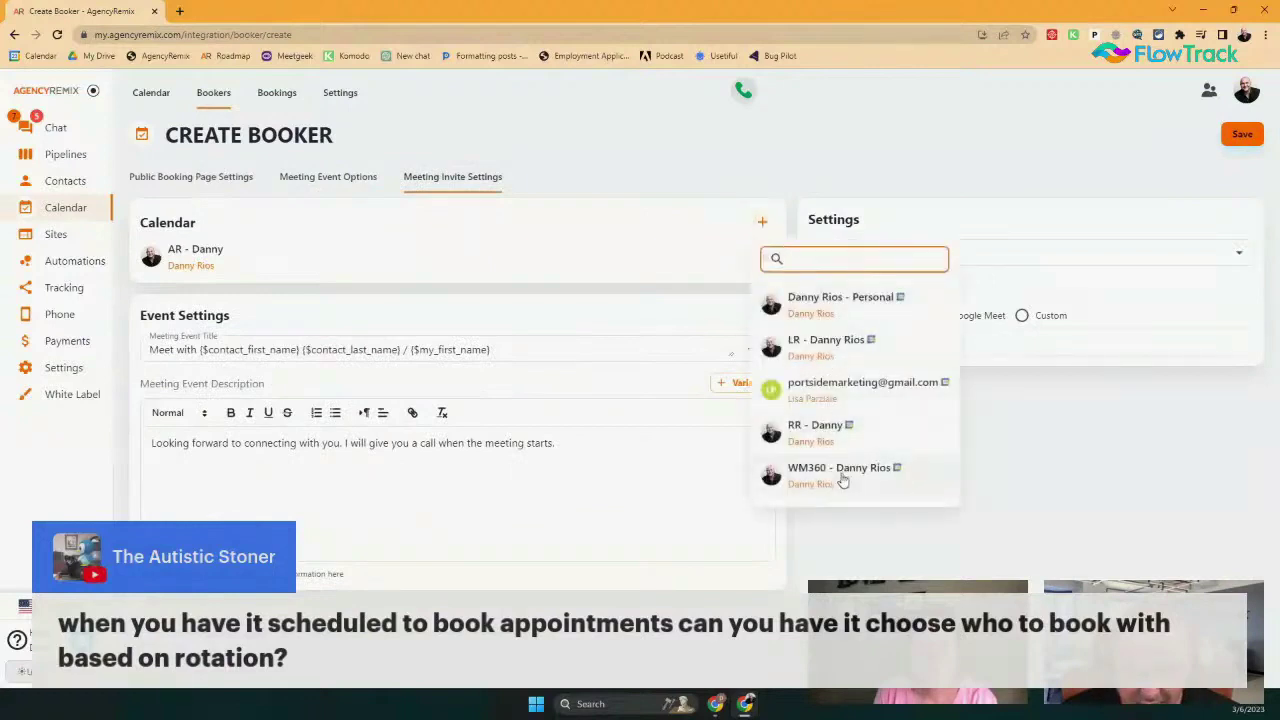
left_click(853, 345)
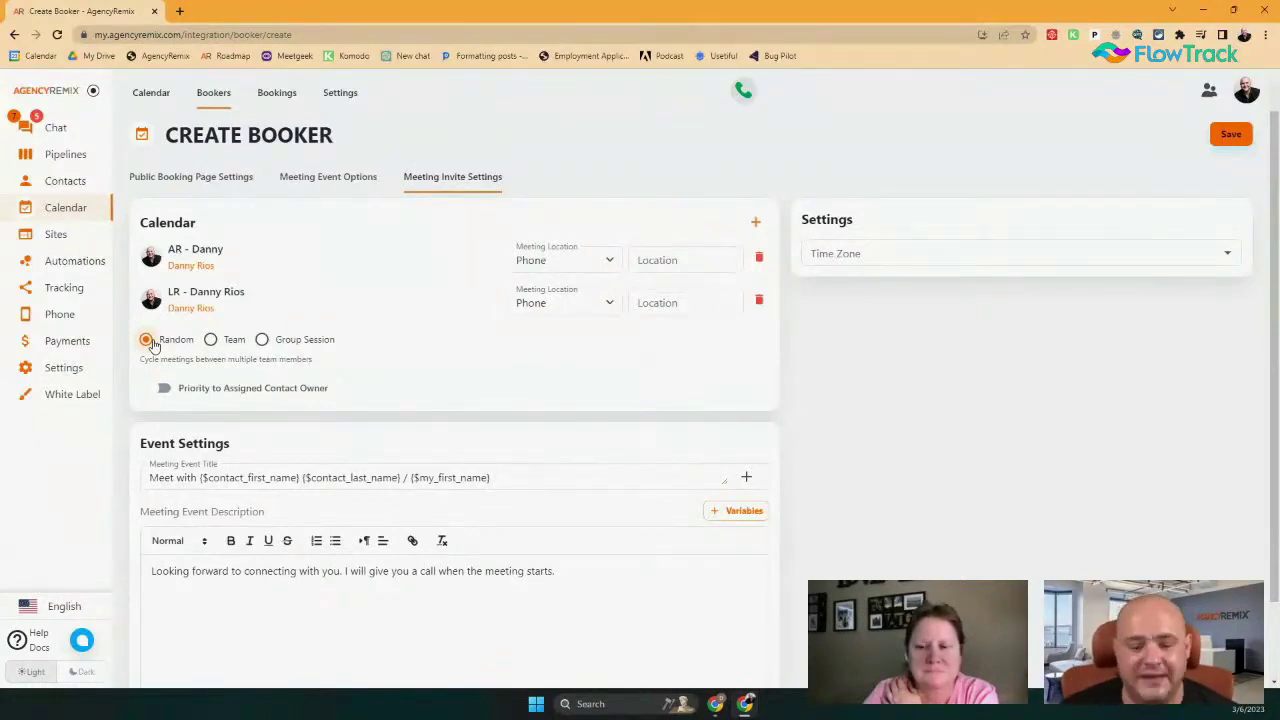
Switch scheduling to Group Session and select the Max Customer Count value to make it 10.
left_click(212, 340)
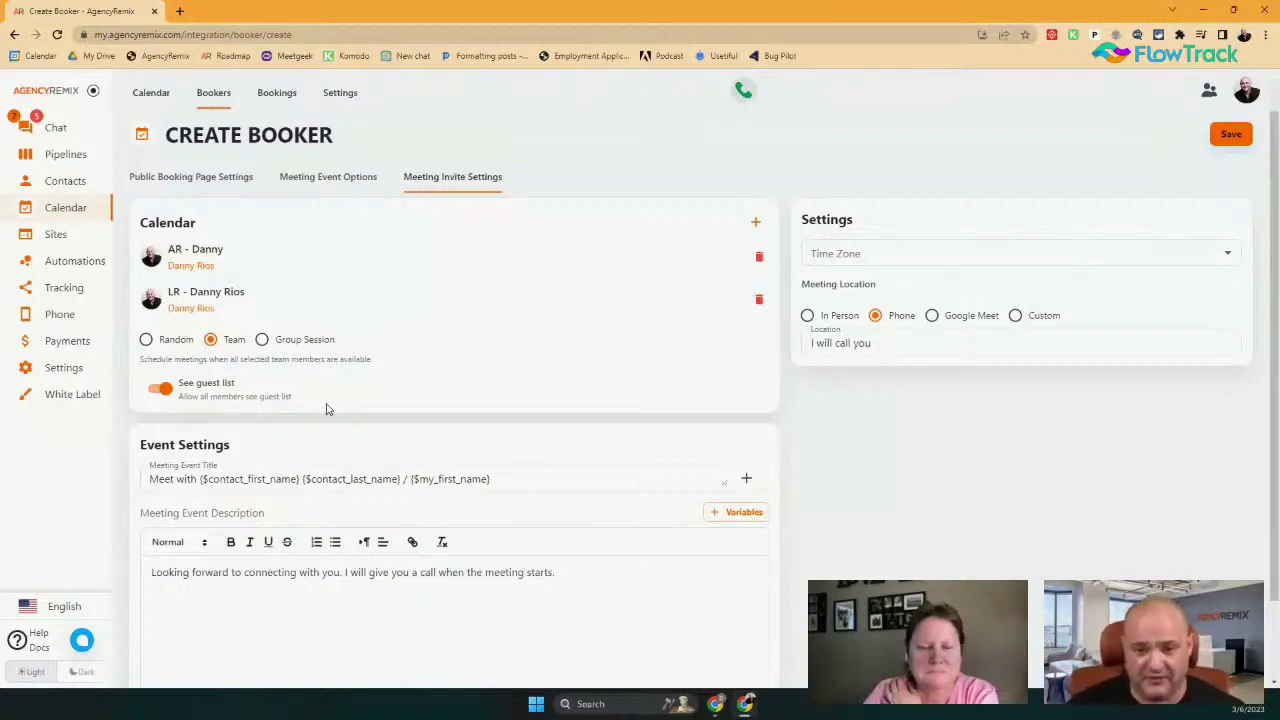
left_click(283, 339)
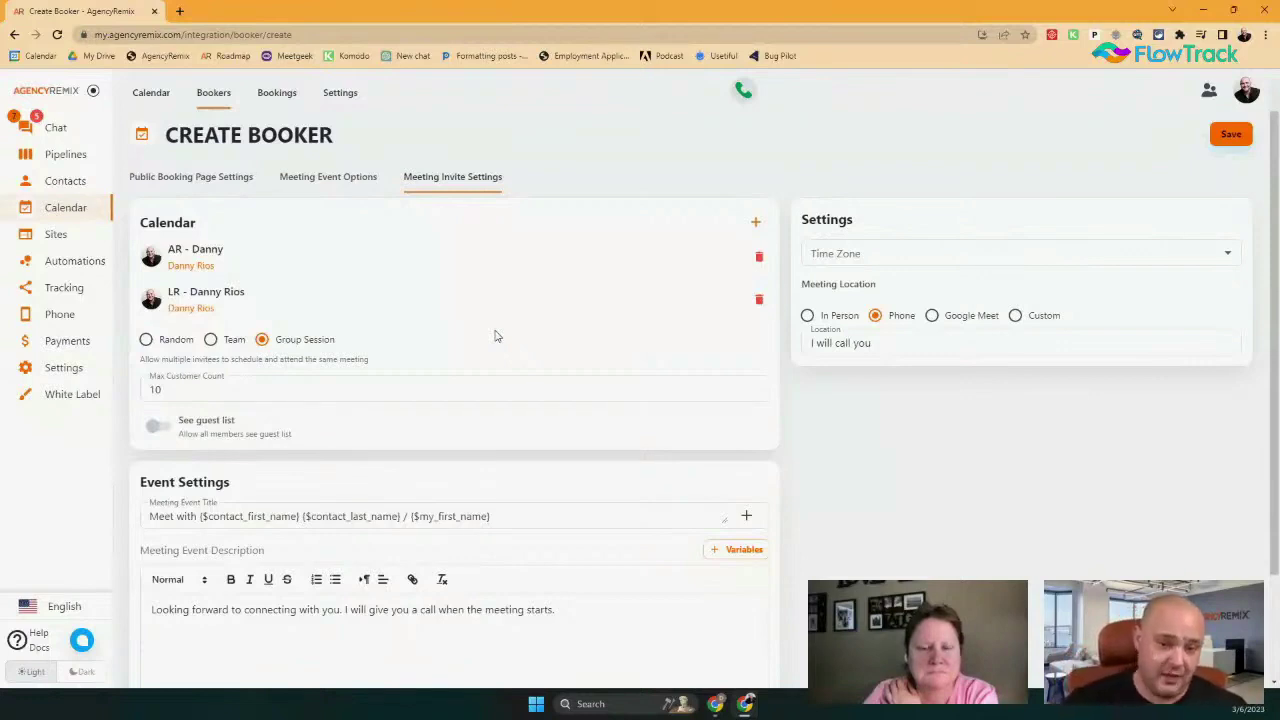
left_click(284, 385)
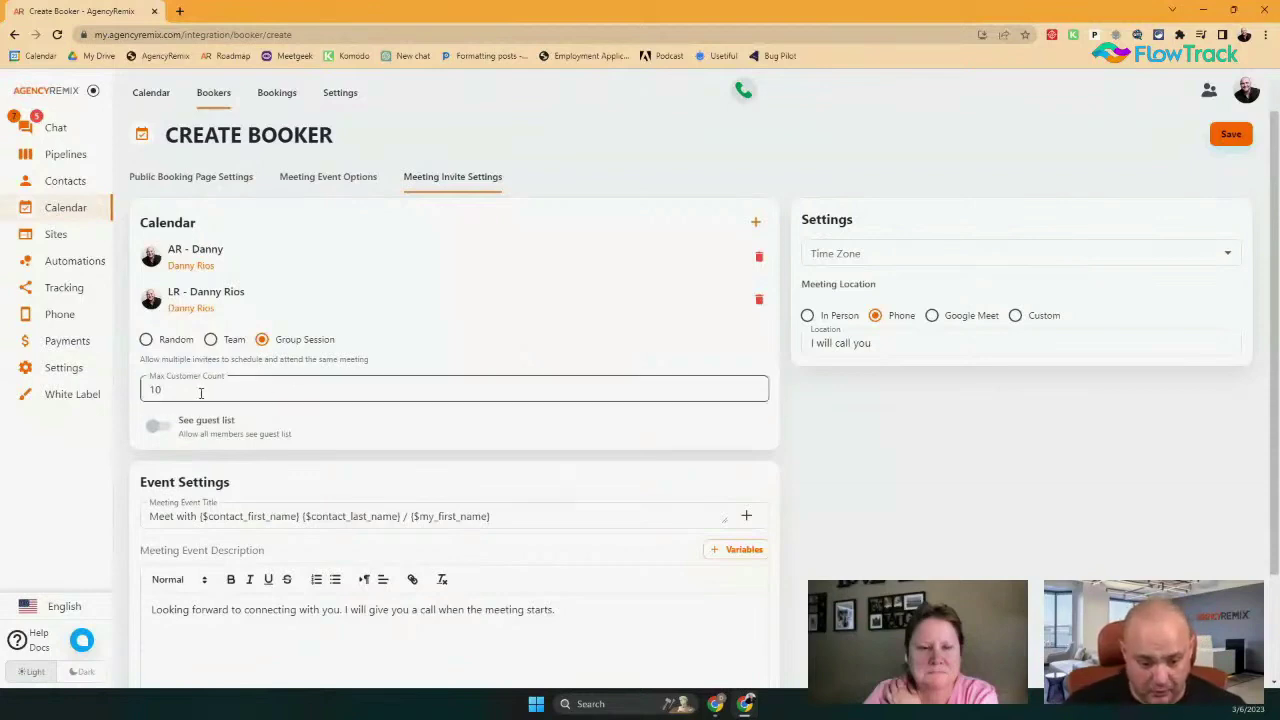
double_click(200, 390)
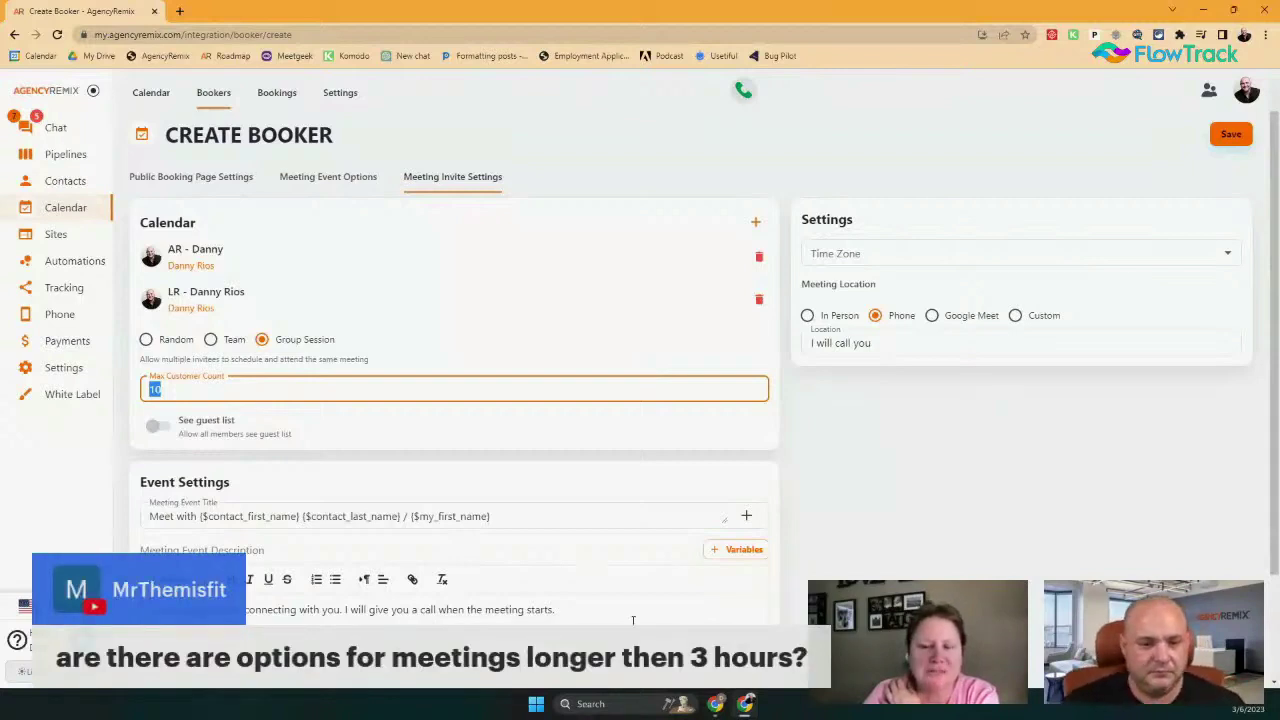
Back in Meeting Event Options, open Monday's hours and its 06:00 PM end-time picker.
left_click(366, 179)
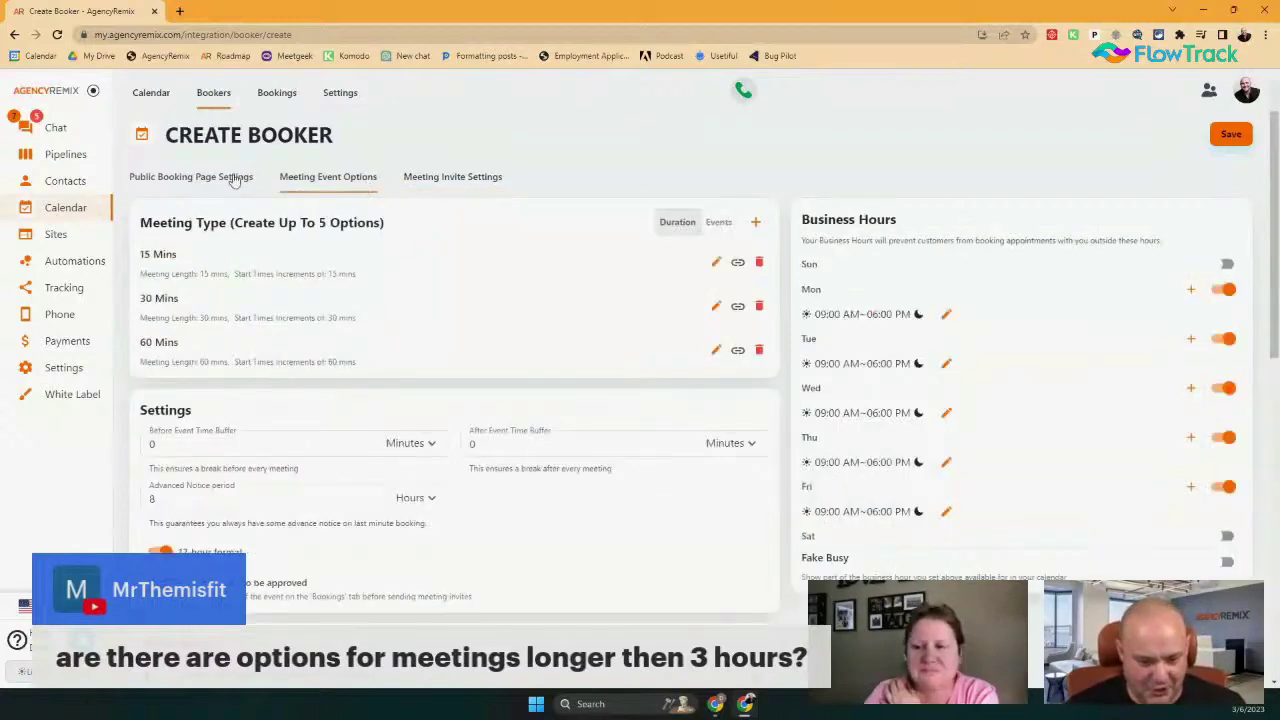
left_click(213, 176)
left_click(350, 181)
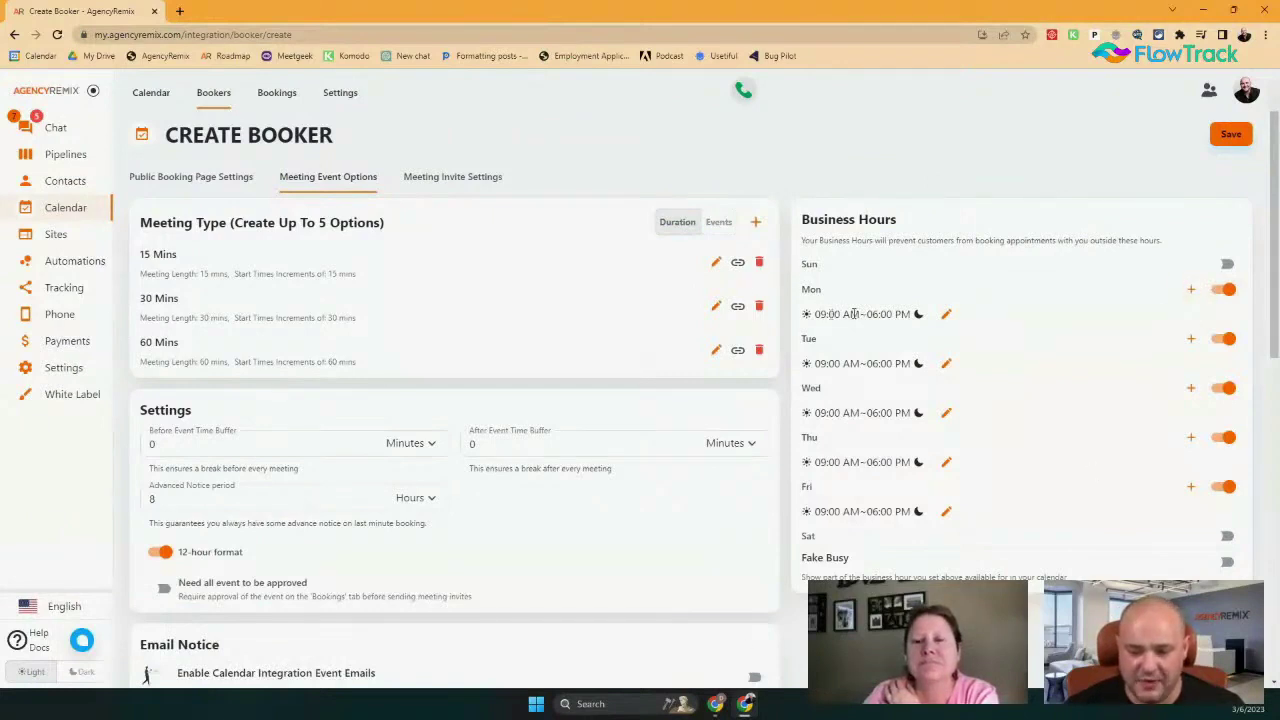
left_click(946, 314)
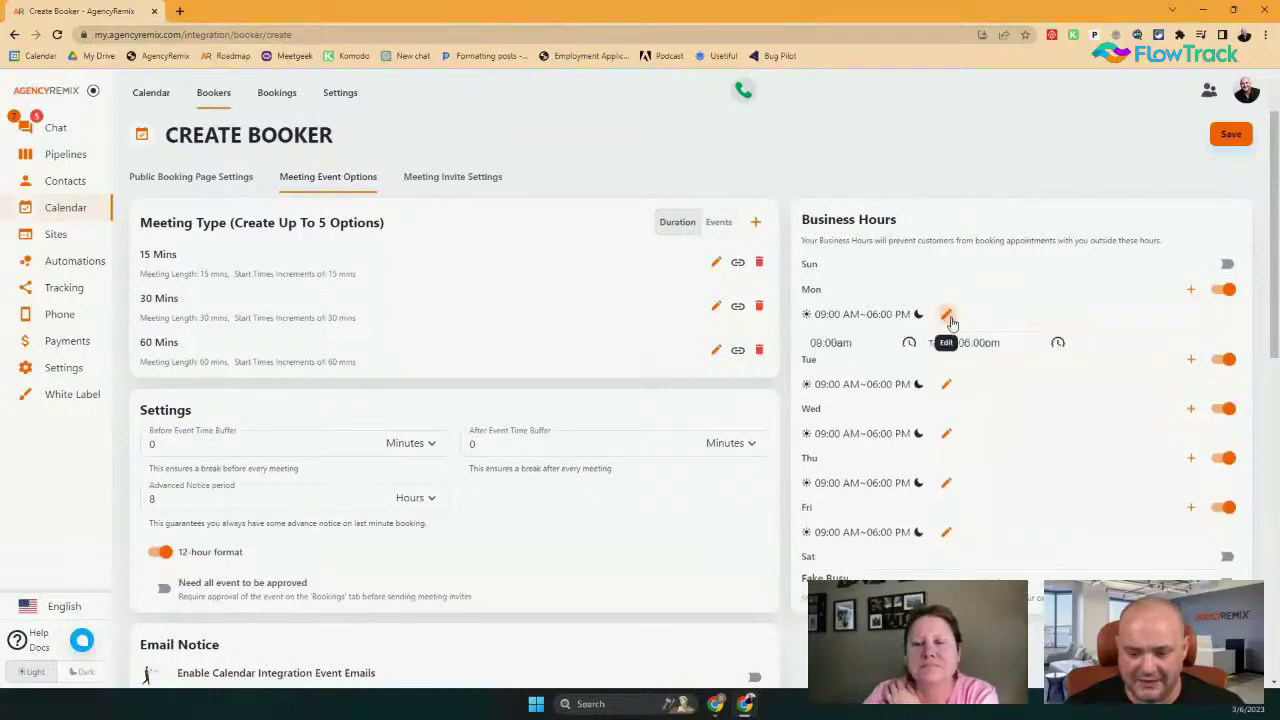
left_click(972, 342)
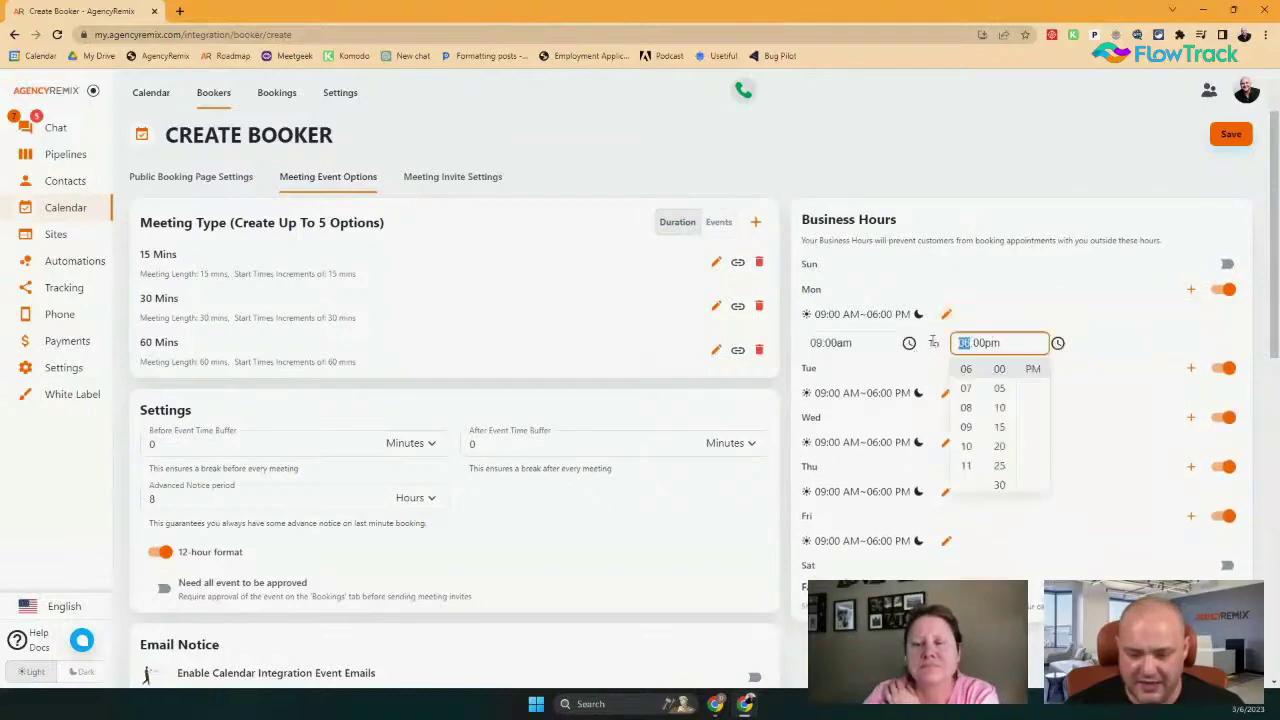
In the FlowTrack booker, change Monday's end time from 06:00 PM to 12:00 PM.
left_click(1203, 11)
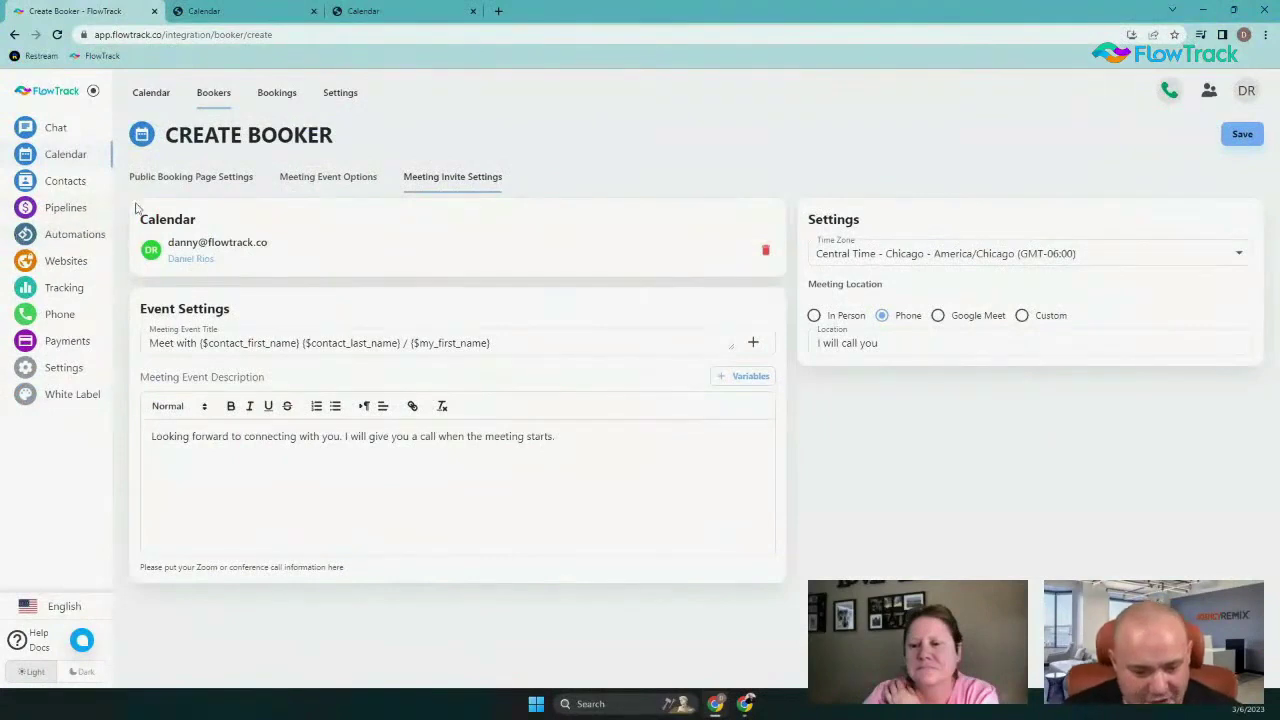
left_click(305, 180)
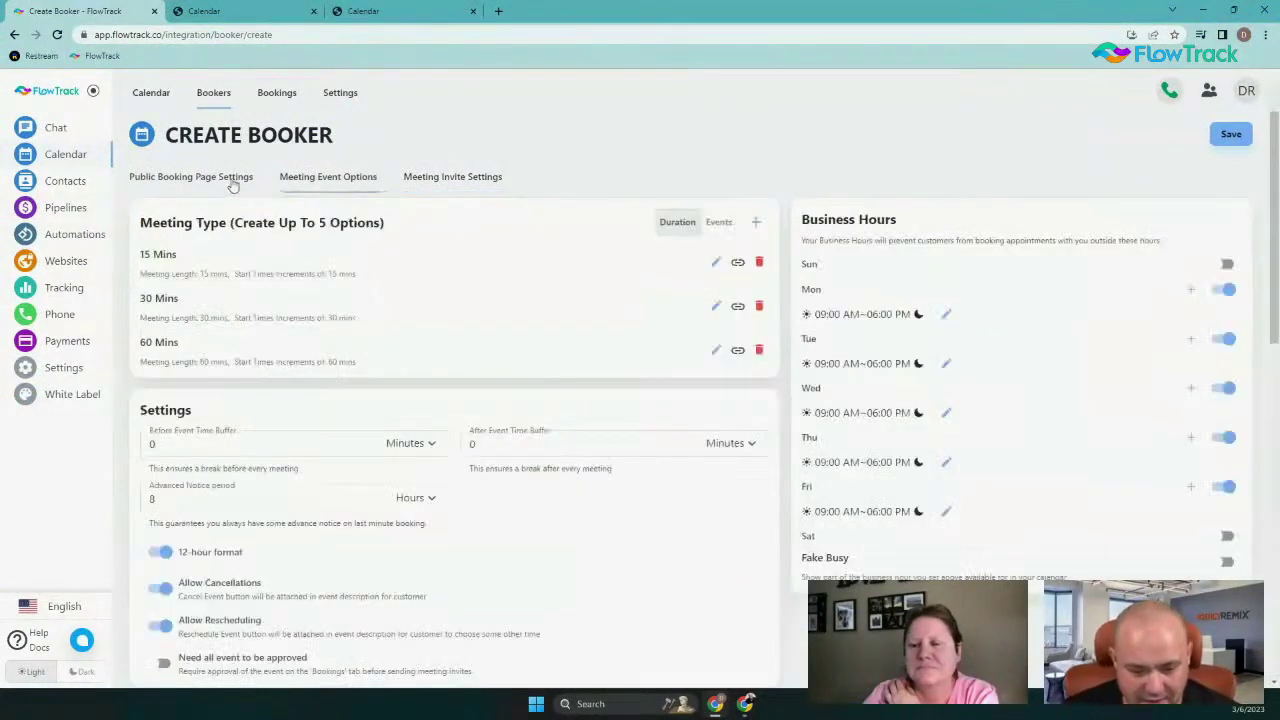
left_click(946, 315)
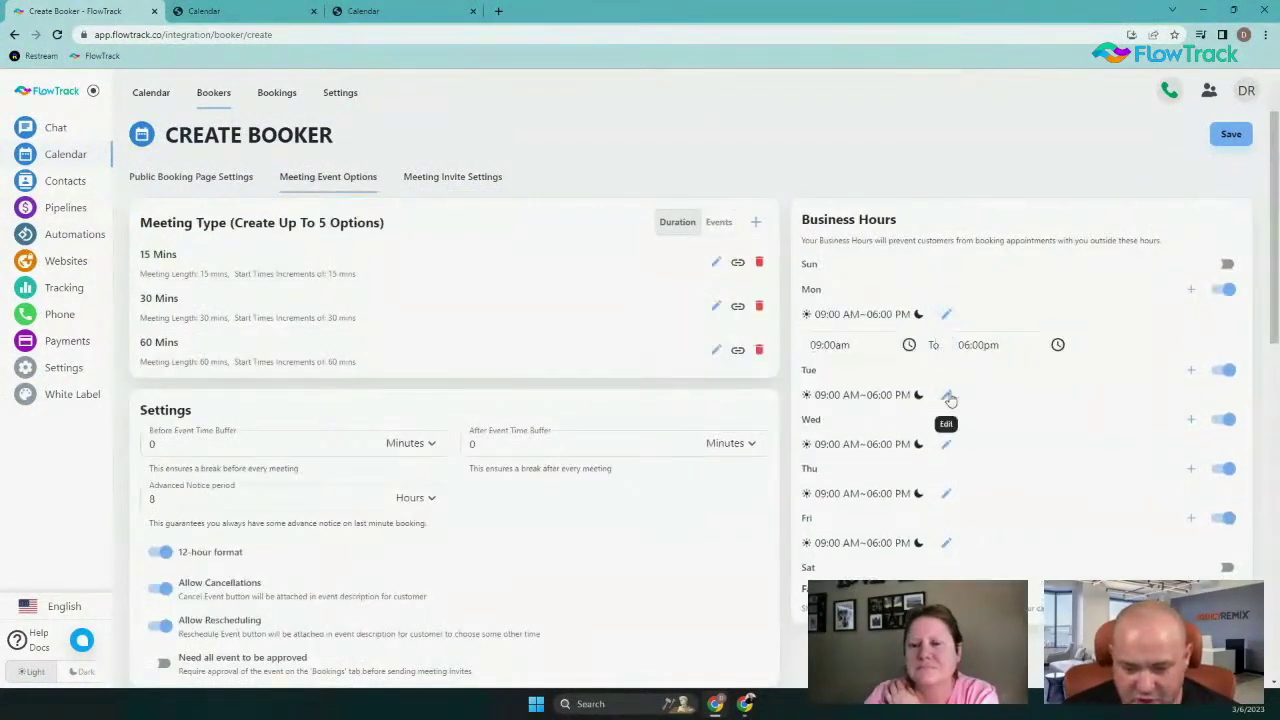
left_click(965, 343)
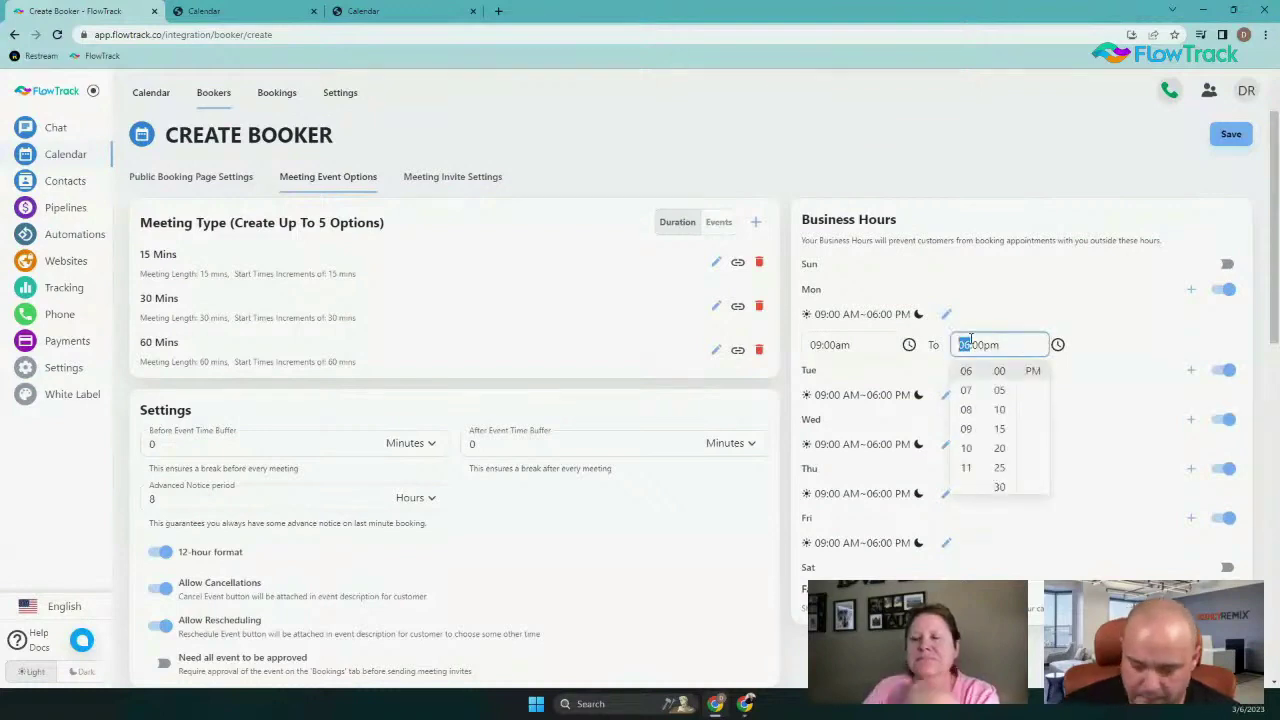
type("12")
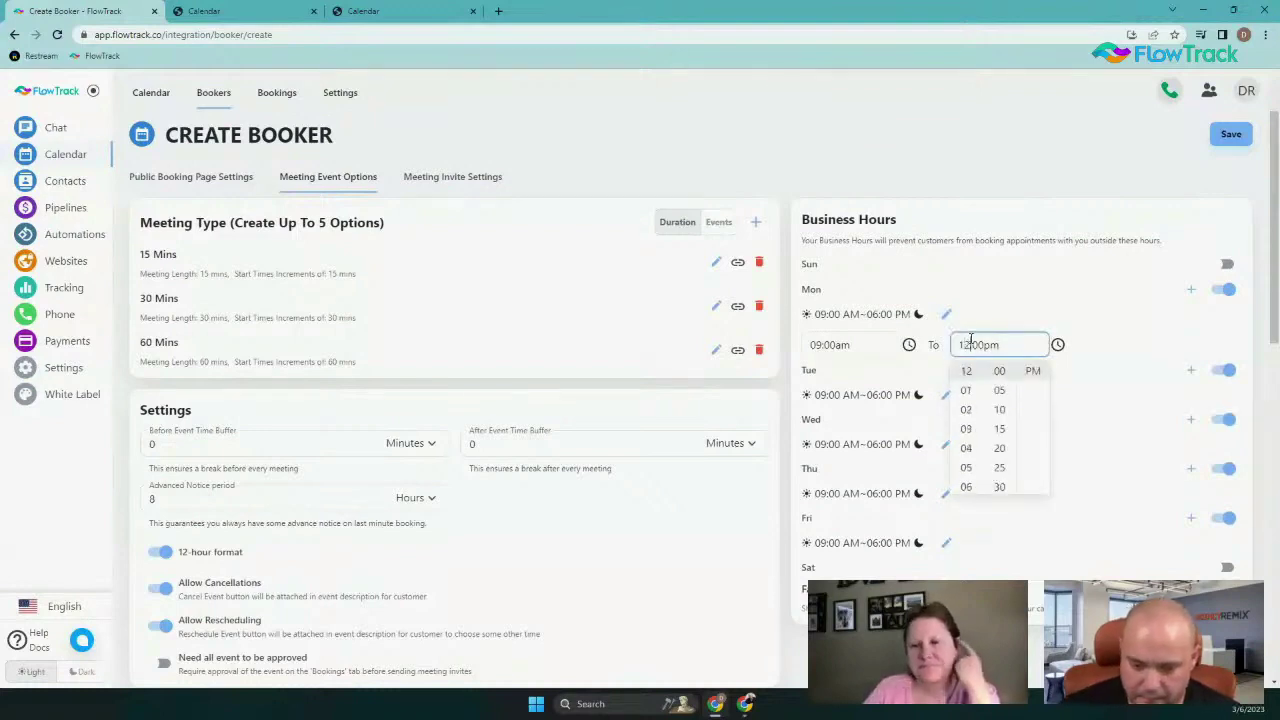
left_click(1098, 306)
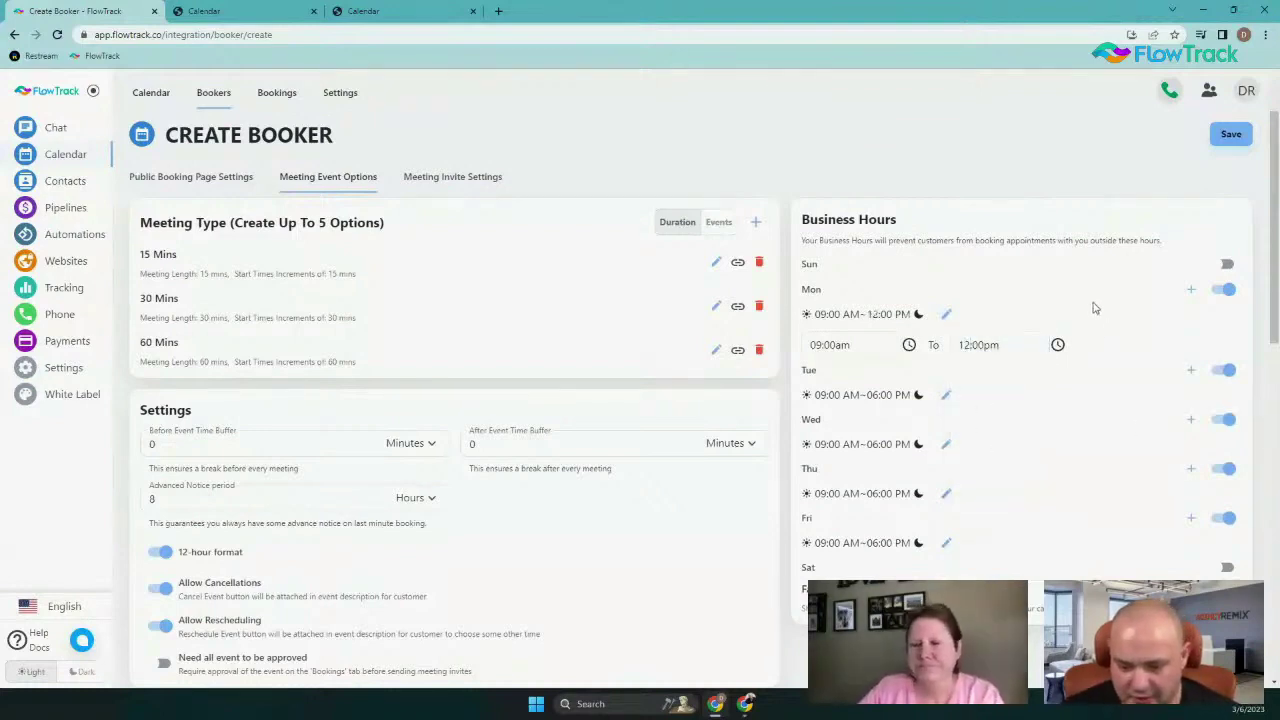
Add a second Monday slot from 02:00 PM to 05:00 PM and save the booker.
left_click(1190, 289)
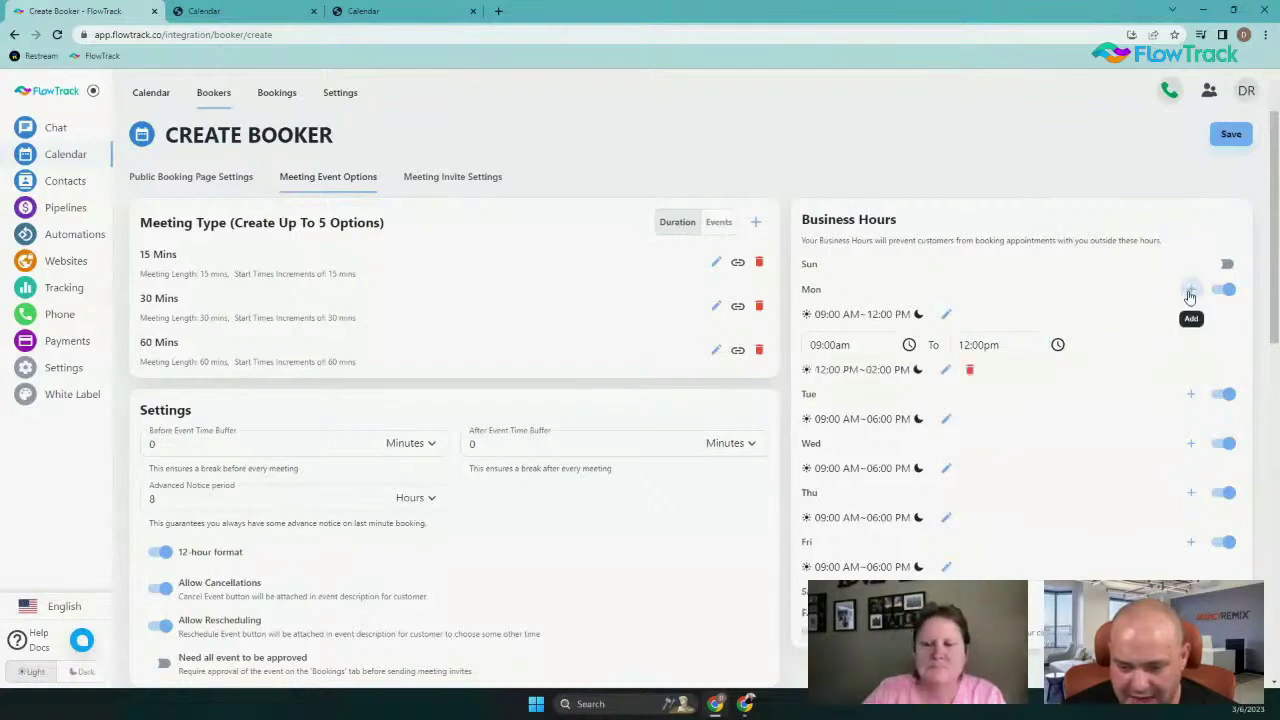
left_click(945, 372)
left_click(843, 400)
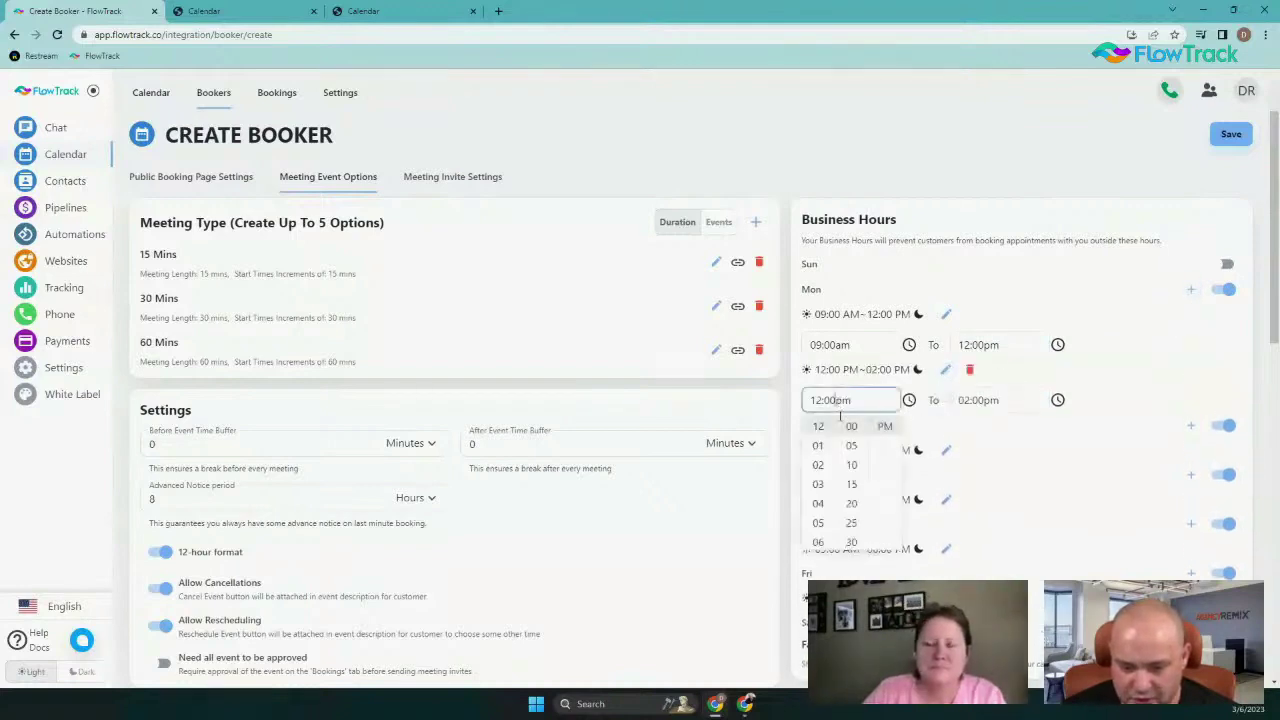
left_click(820, 478)
left_click(996, 399)
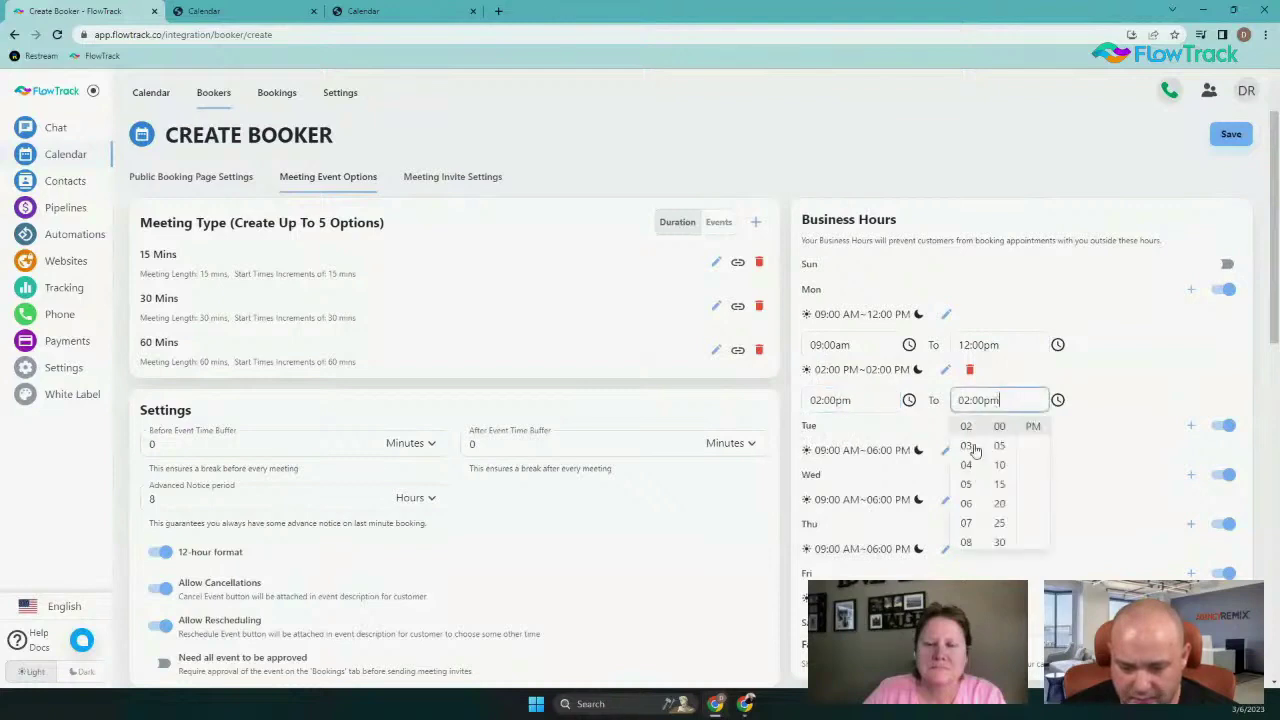
left_click(971, 484)
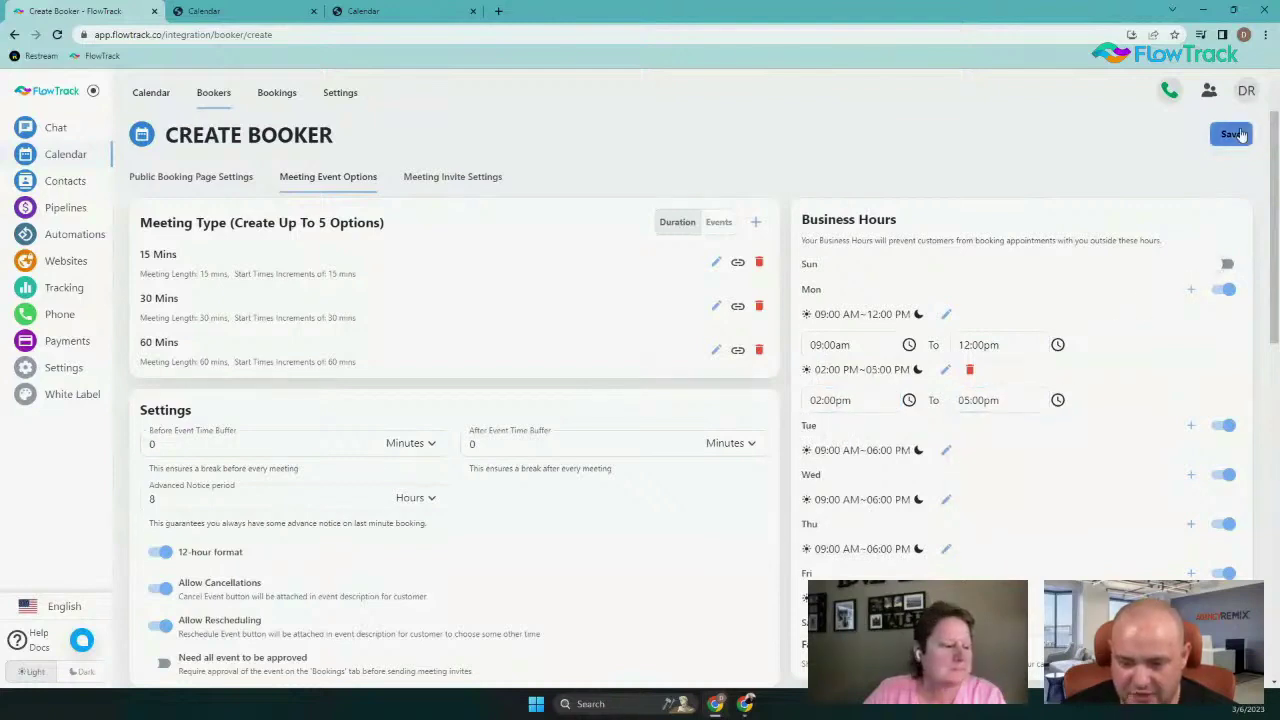
left_click(1240, 134)
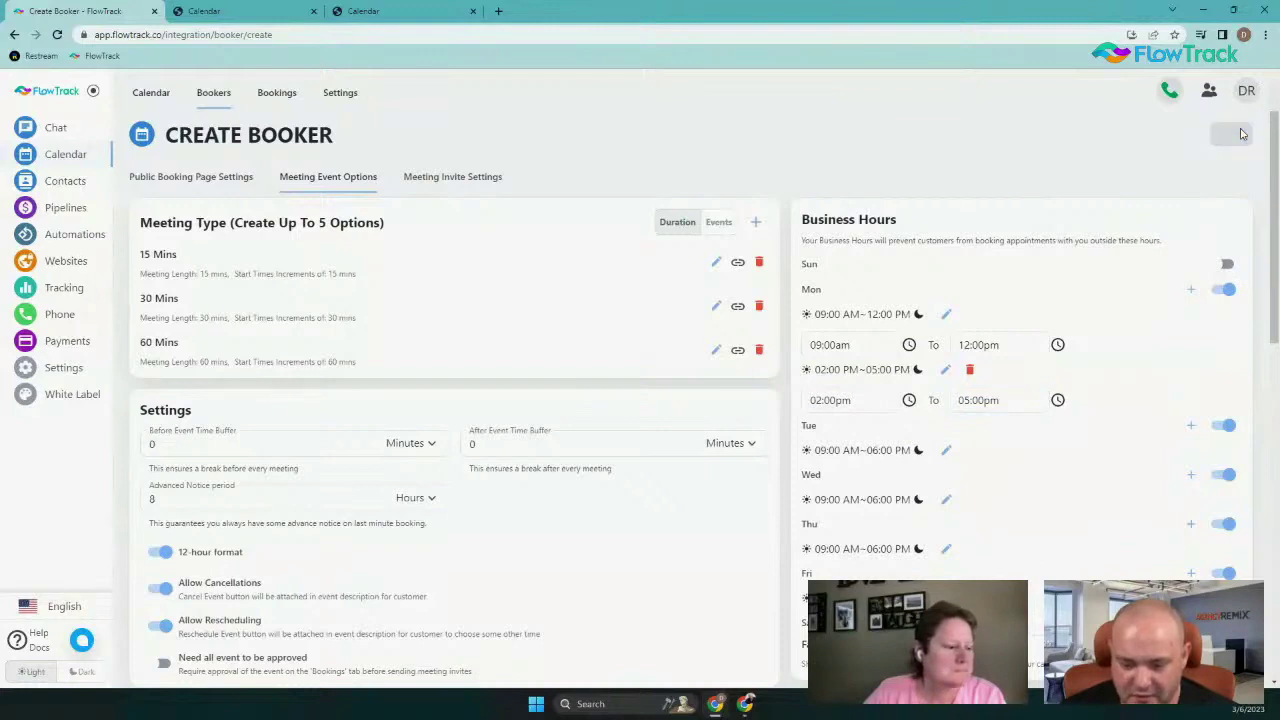